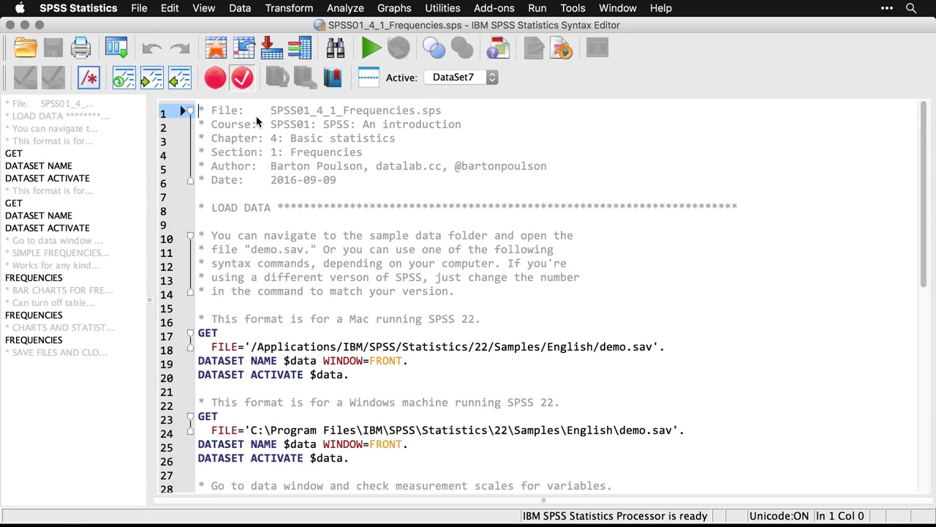
- Scroll the syntax file down to the FREQUENCIES commands for gender, jobsat and age reside jobsat
scroll(256, 122, down, 5)
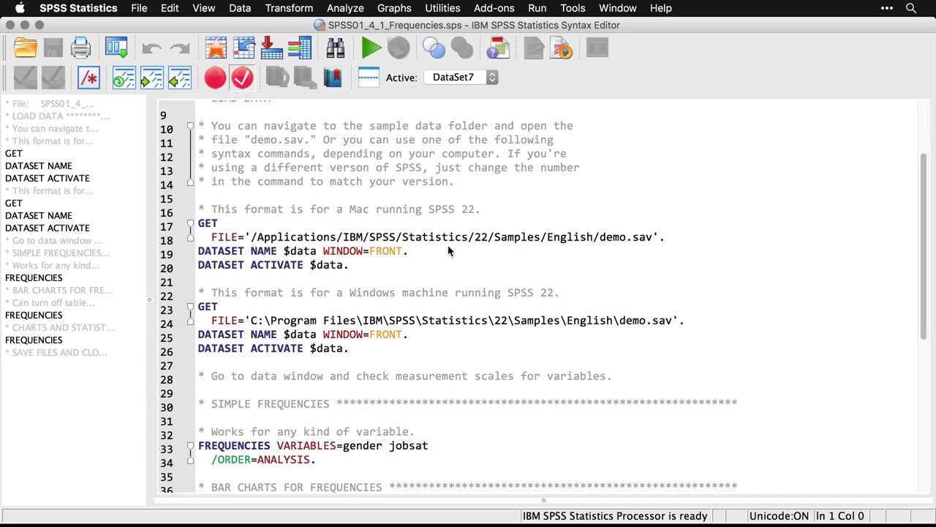
scroll(466, 335, down, 5)
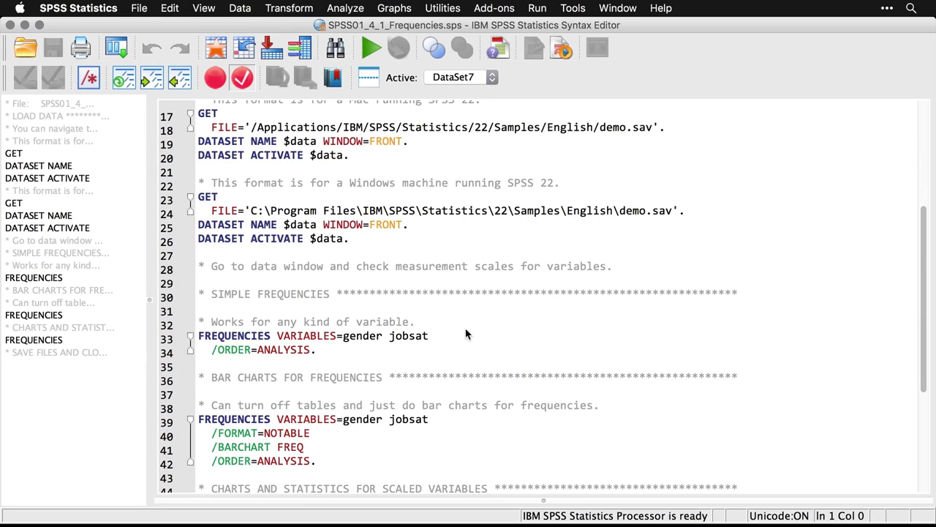
scroll(466, 334, down, 2)
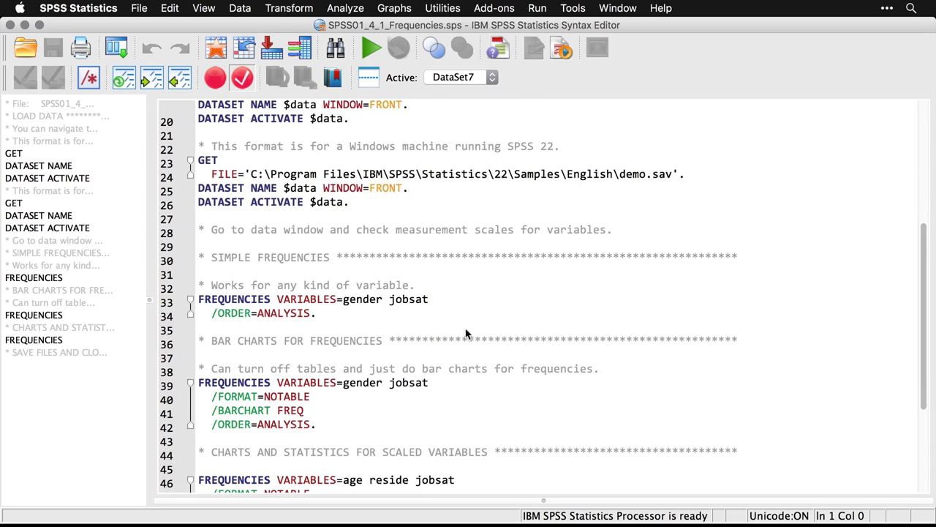
scroll(466, 334, down, 2)
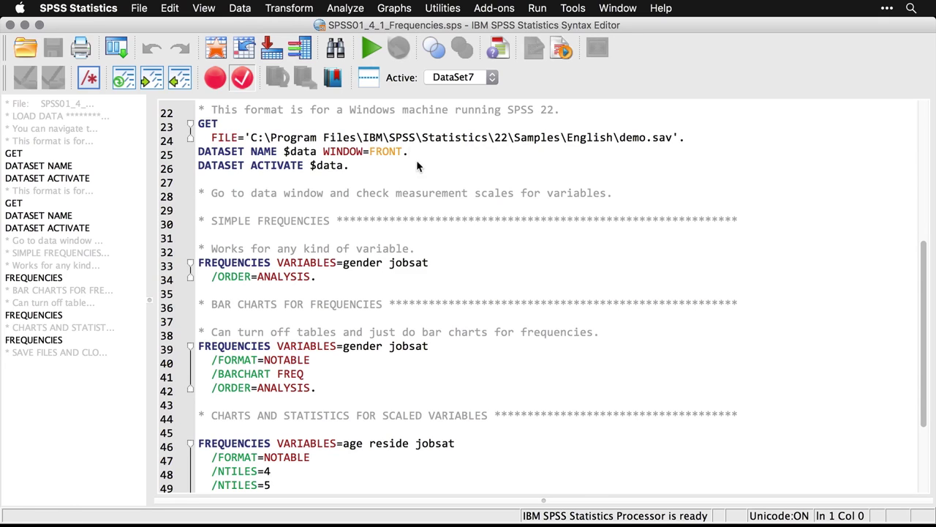
- Open Analyze > Descriptive Statistics > Frequencies and add Gender and Job satisfaction as variables
click(351, 8)
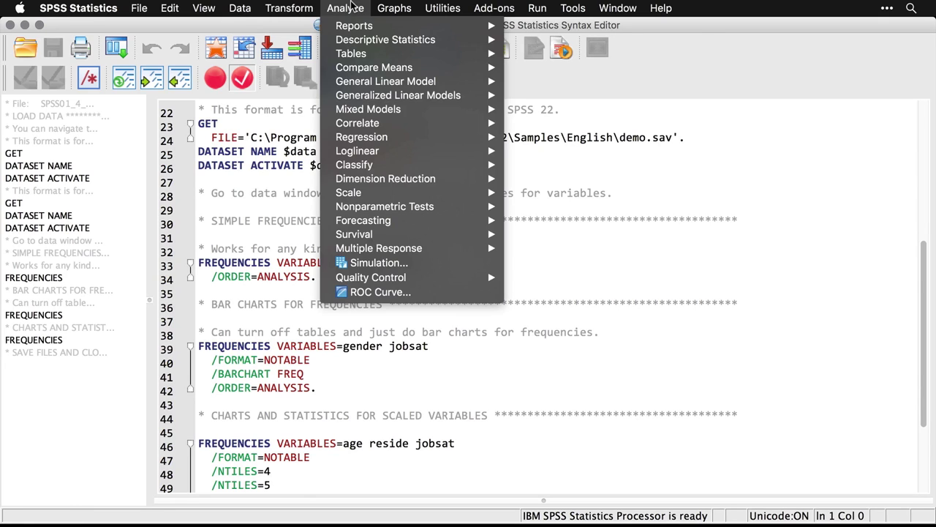
mouse_move(353, 46)
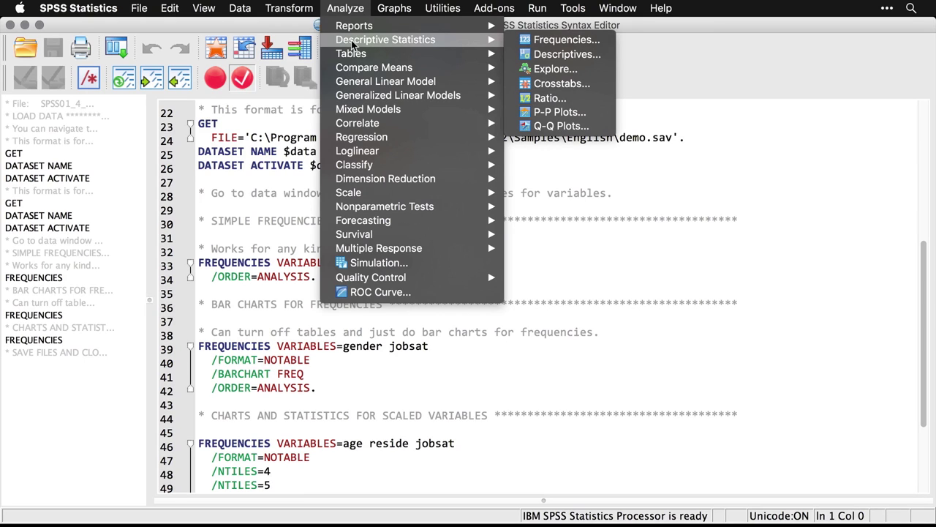
click(539, 41)
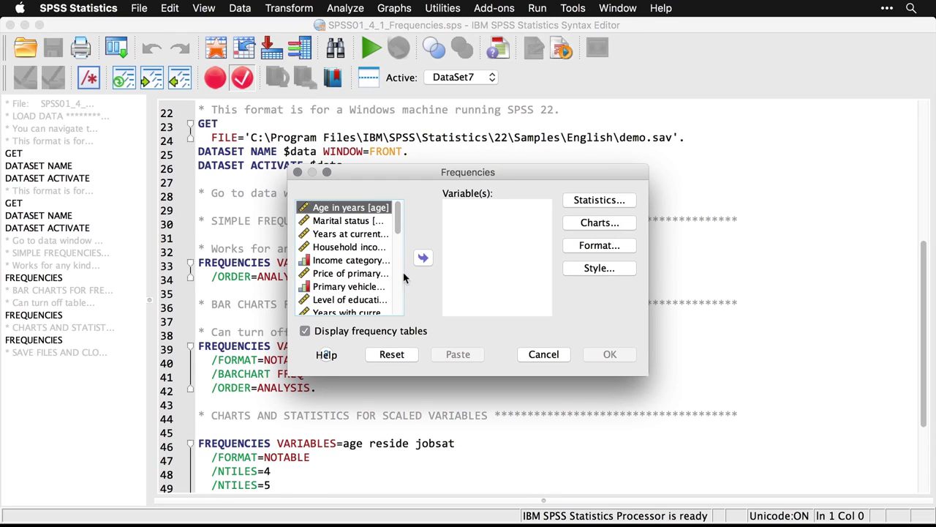
scroll(399, 299, down, 4)
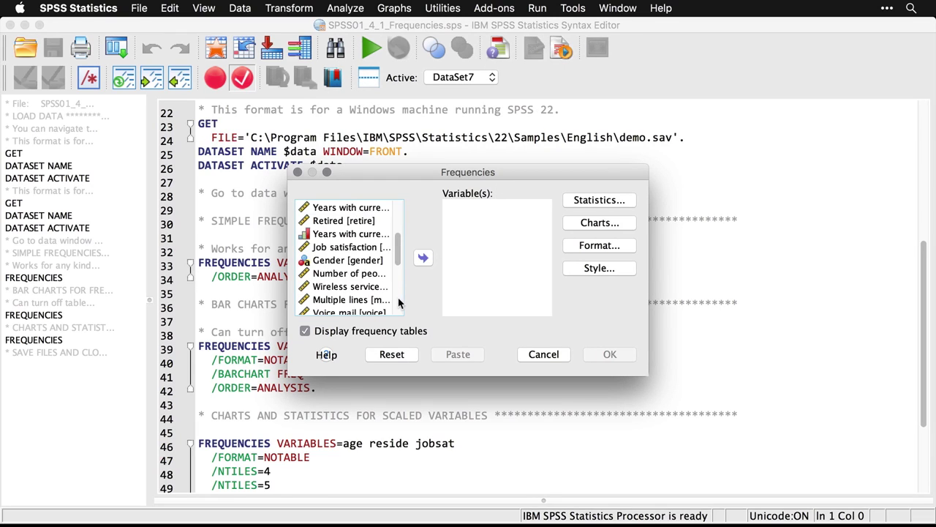
double_click(351, 261)
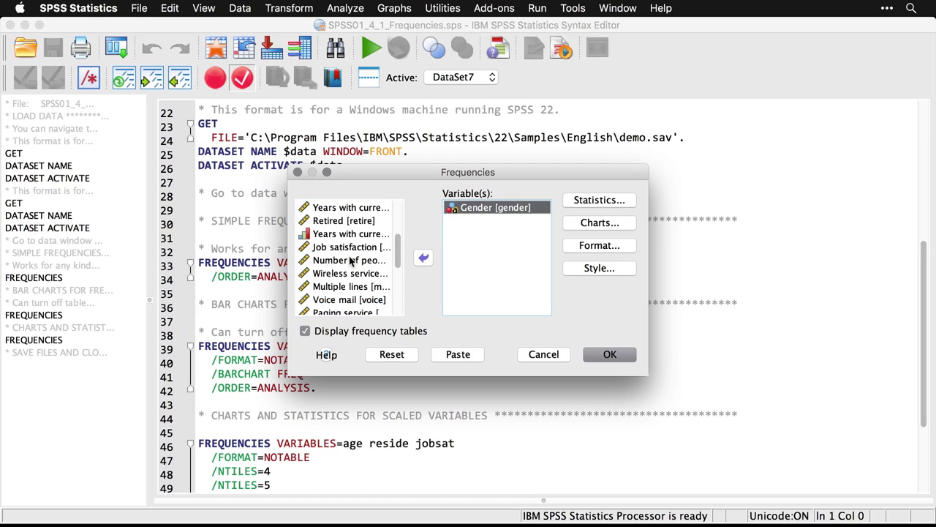
click(357, 248)
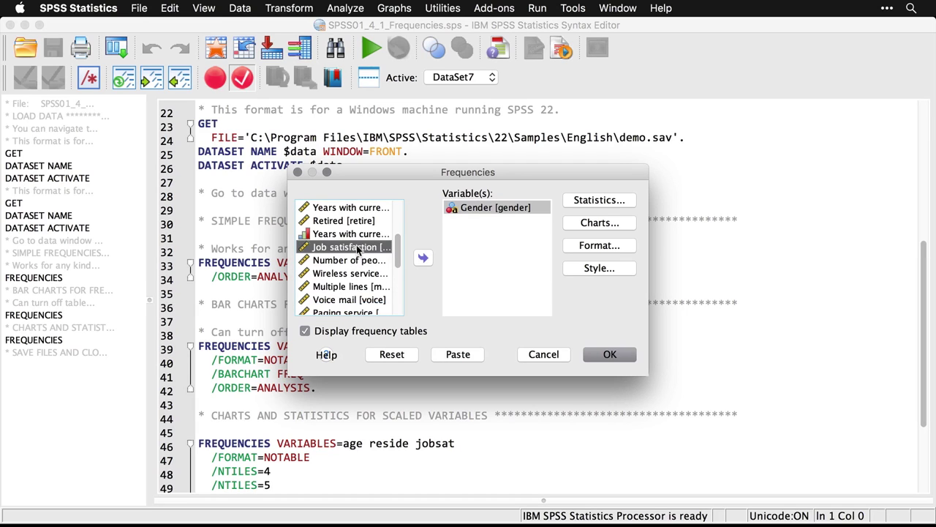
double_click(357, 249)
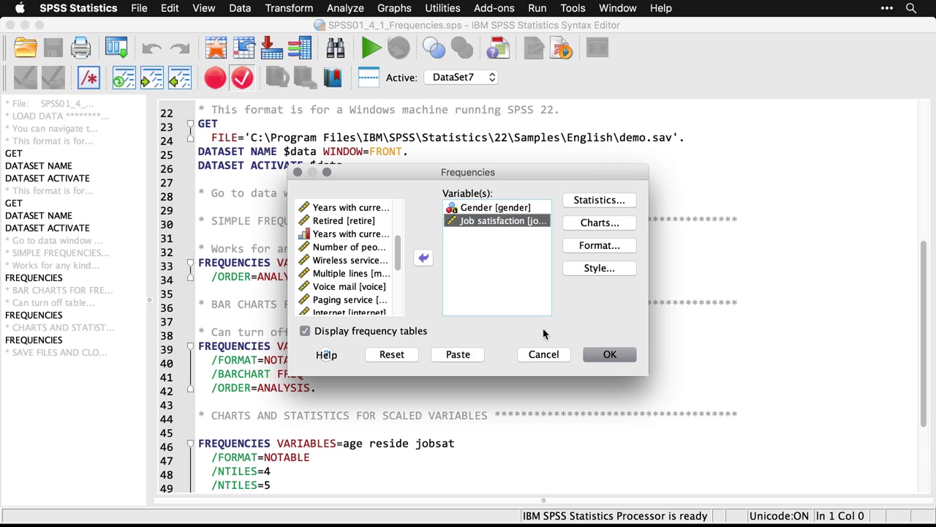
- Run the Gender and Job satisfaction frequencies, review the output, and return to the syntax editor
click(620, 356)
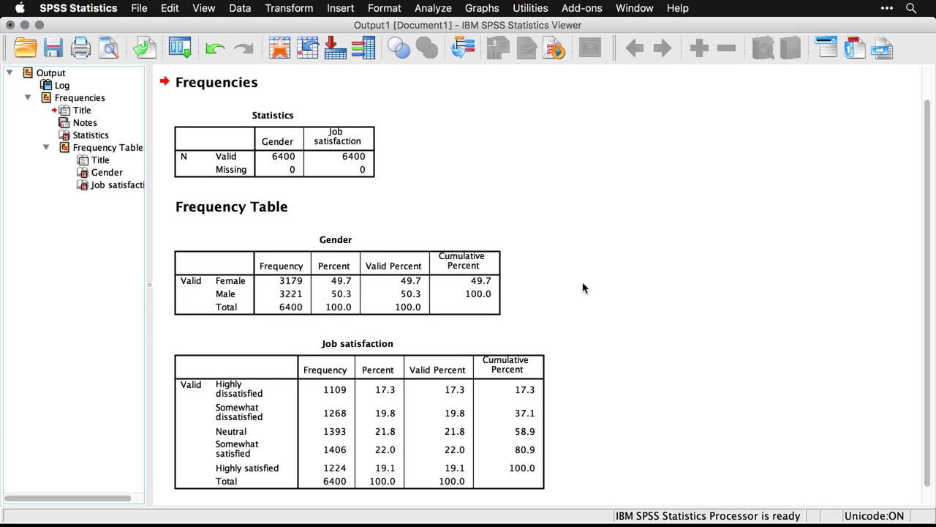
scroll(583, 287, down, 1)
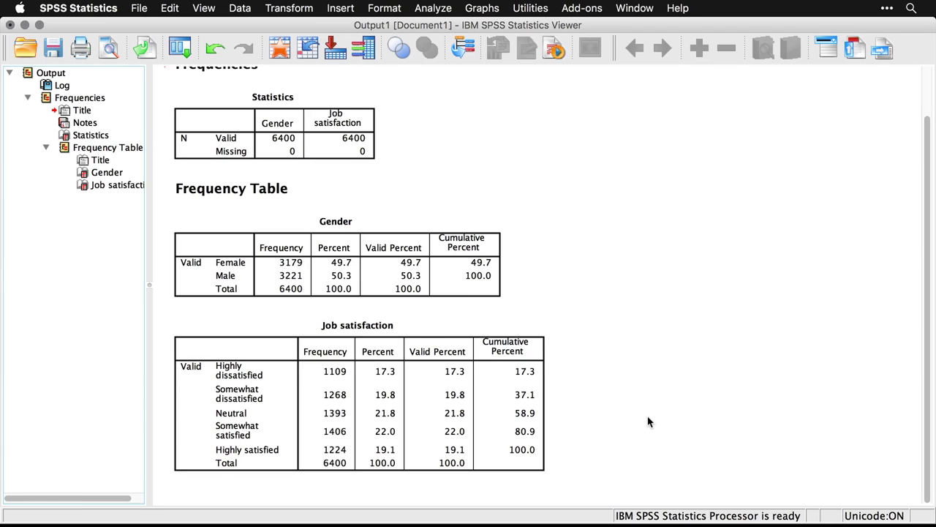
key(super+grave)
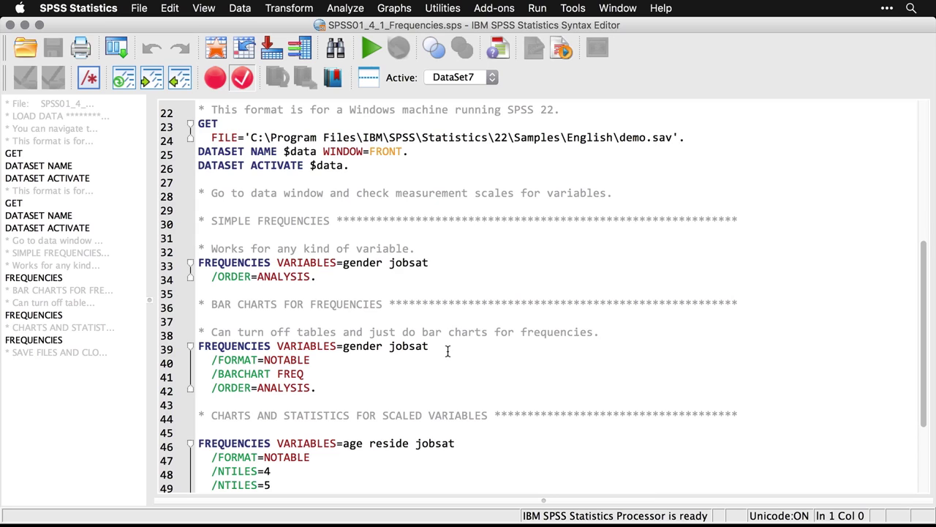
- Recall the Frequencies dialog and turn off Display frequency tables, accepting the warning
click(120, 48)
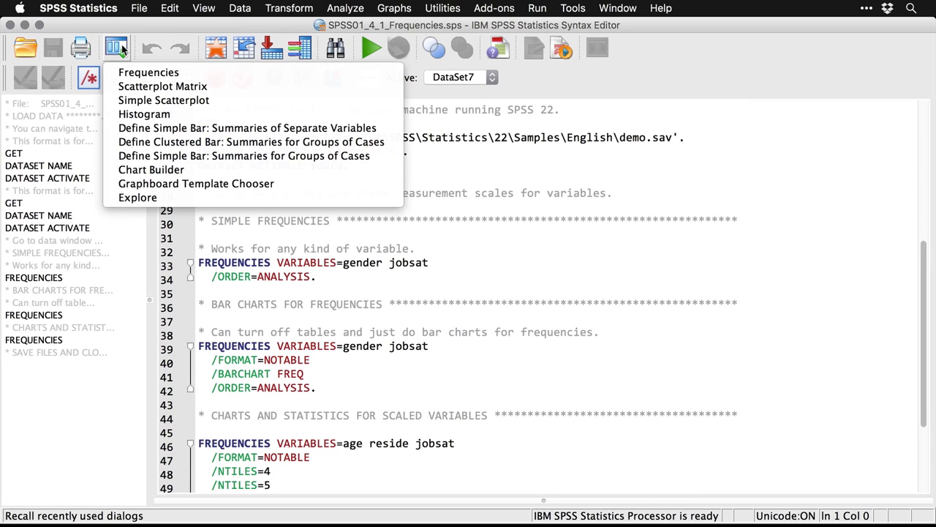
click(129, 73)
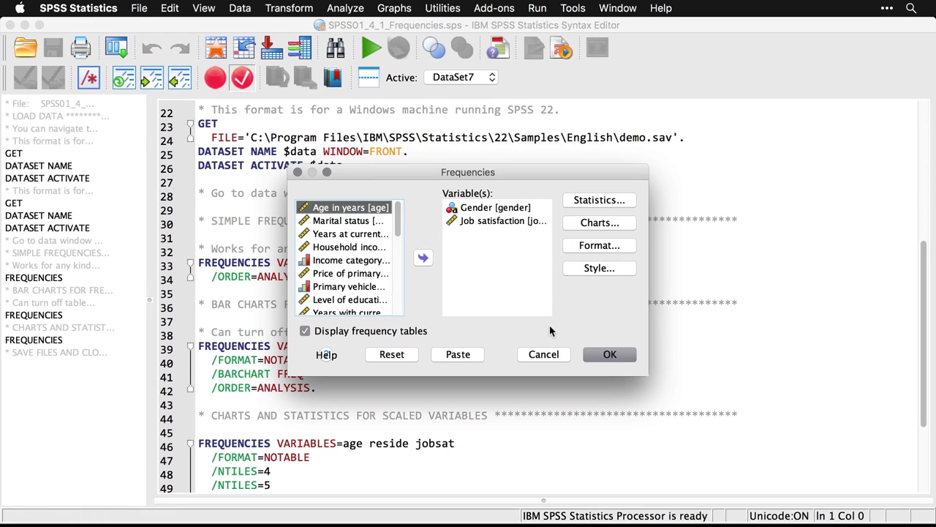
click(305, 331)
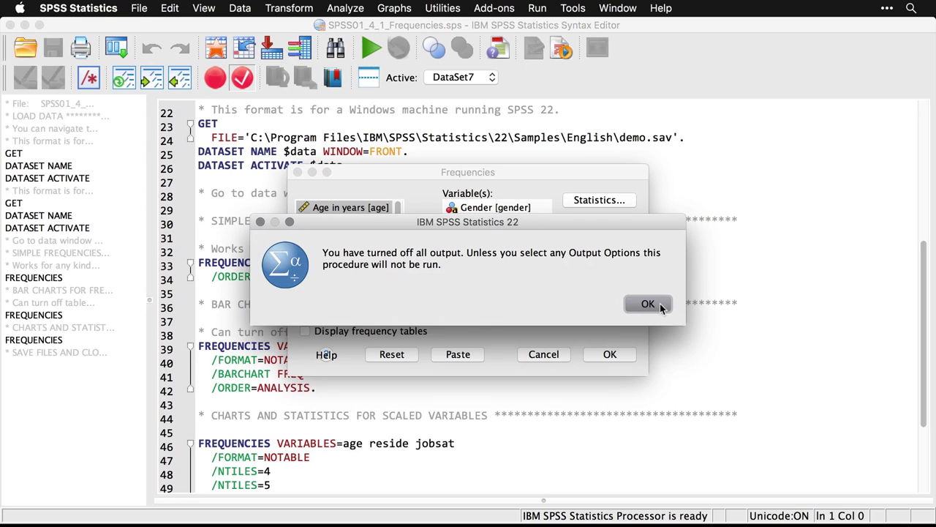
click(648, 304)
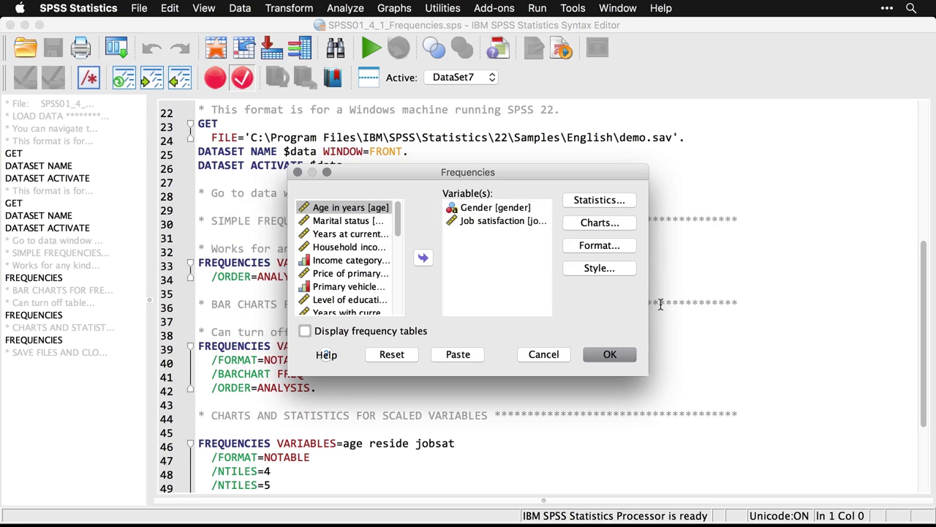
- Choose Bar charts as the chart type and run the frequencies
click(610, 226)
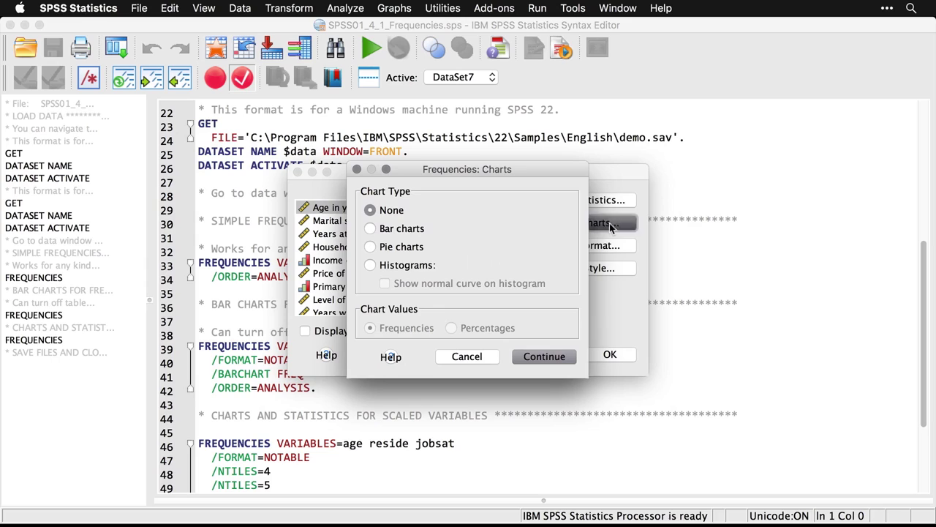
click(370, 230)
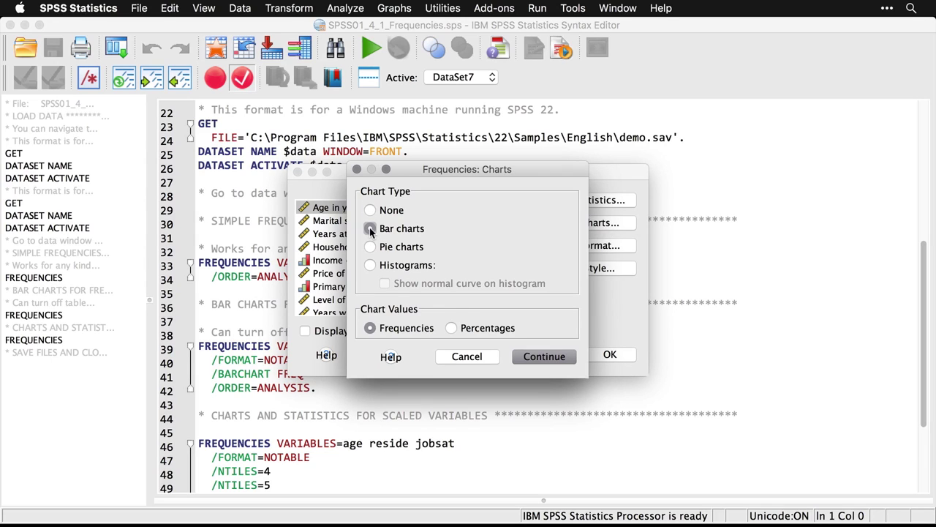
click(555, 356)
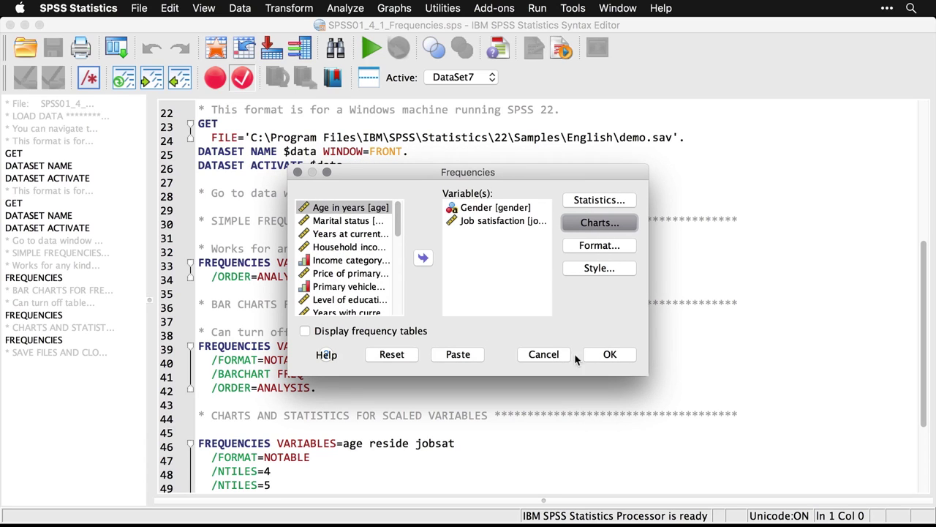
click(618, 354)
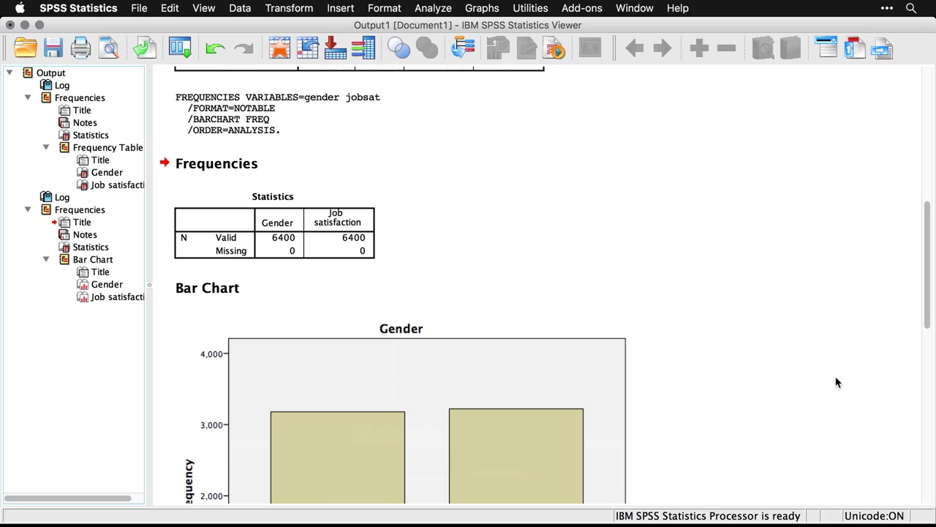
- Look through the Gender and Job satisfaction bar charts, then return to the syntax editor
scroll(837, 382, down, 6)
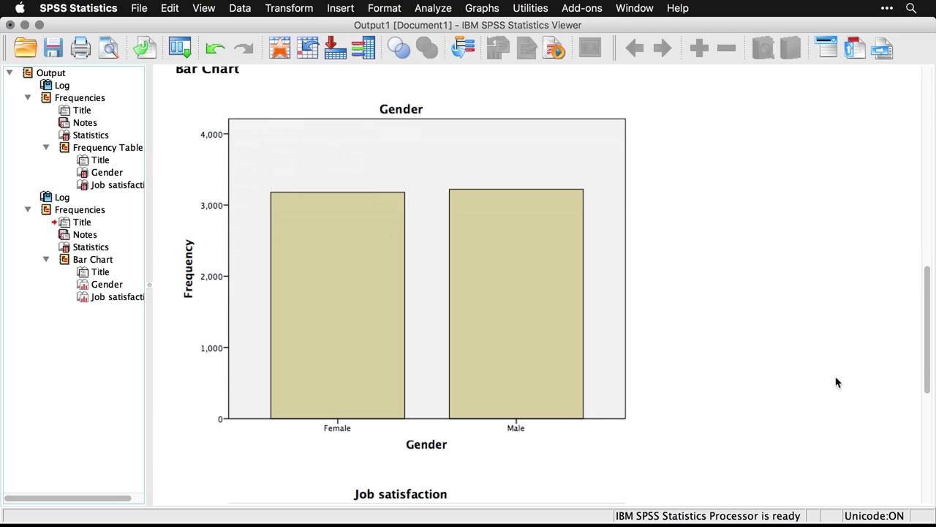
scroll(837, 382, down, 7)
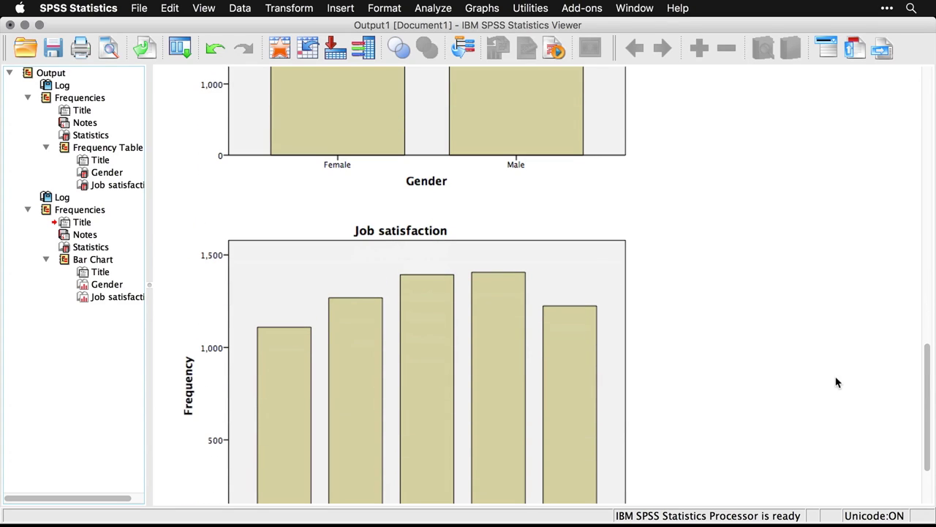
scroll(837, 382, down, 3)
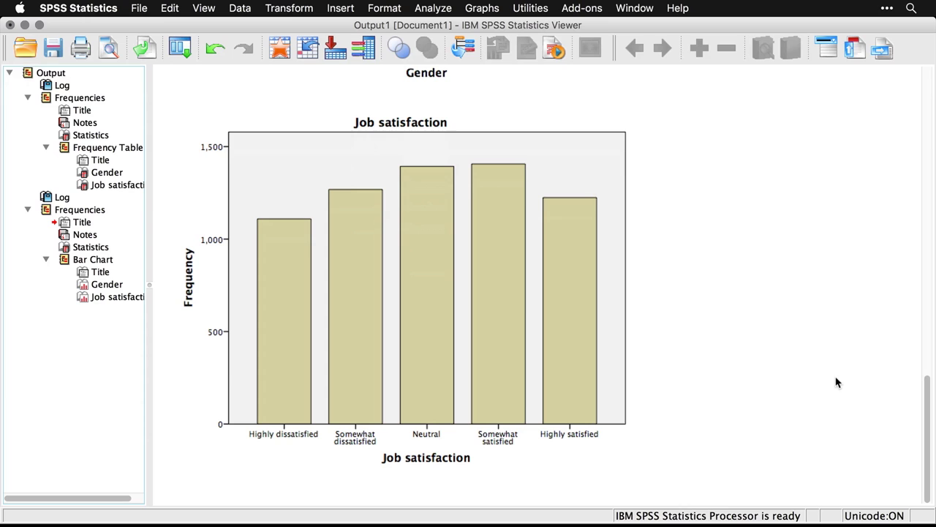
key(super+grave)
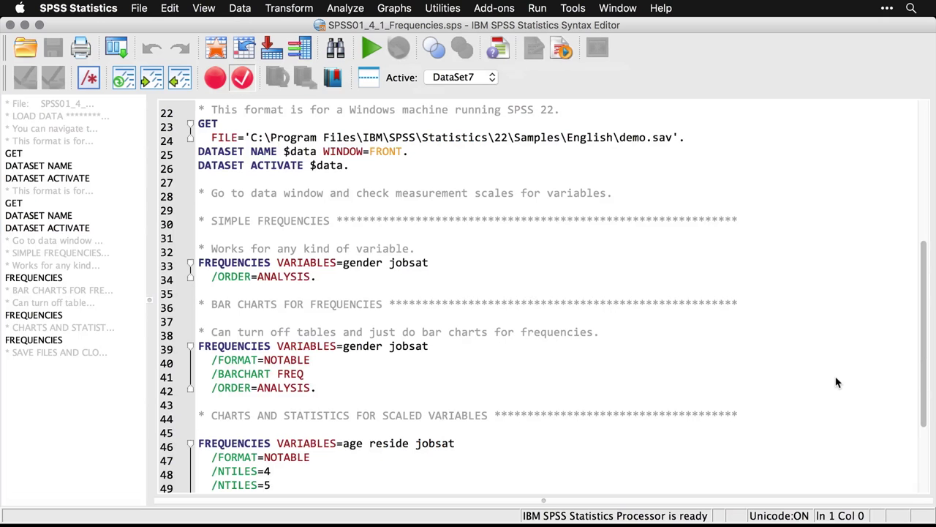
- Reopen the Frequencies dialog and clear the previously chosen variables
scroll(837, 381, down, 5)
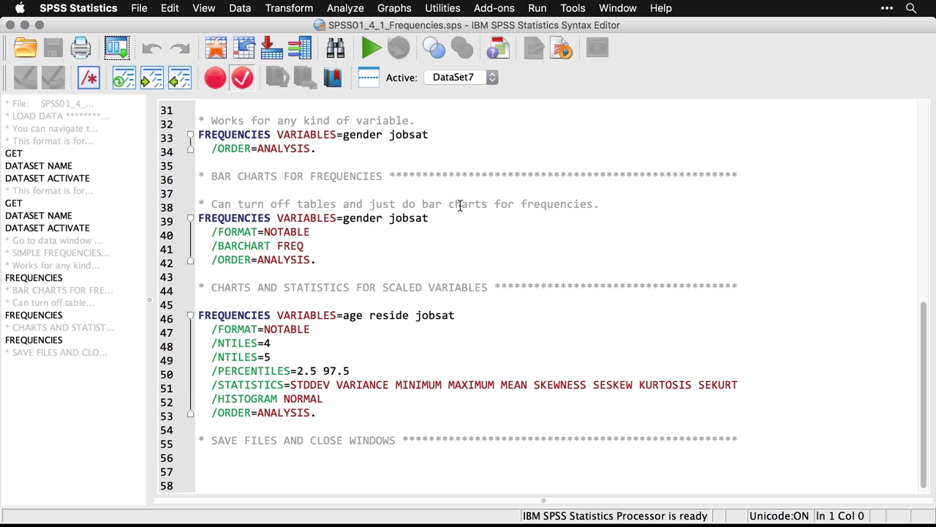
click(355, 8)
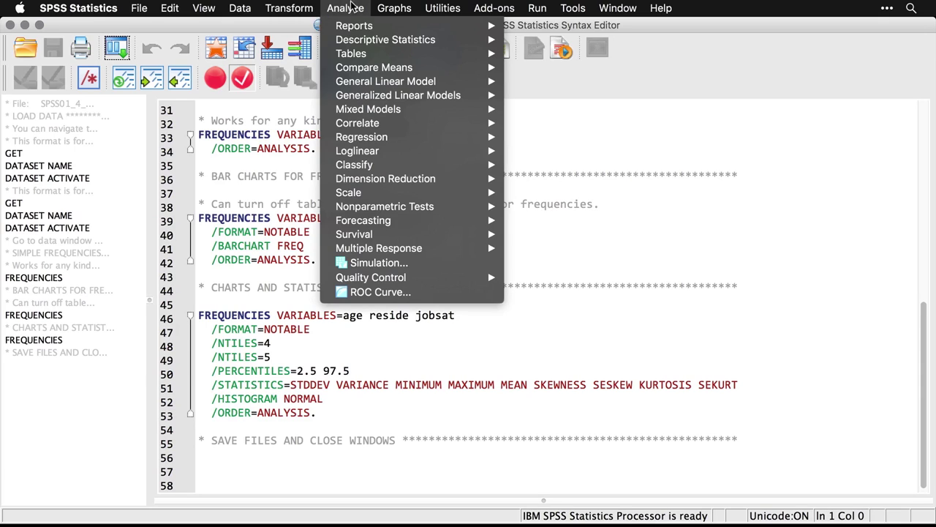
mouse_move(357, 29)
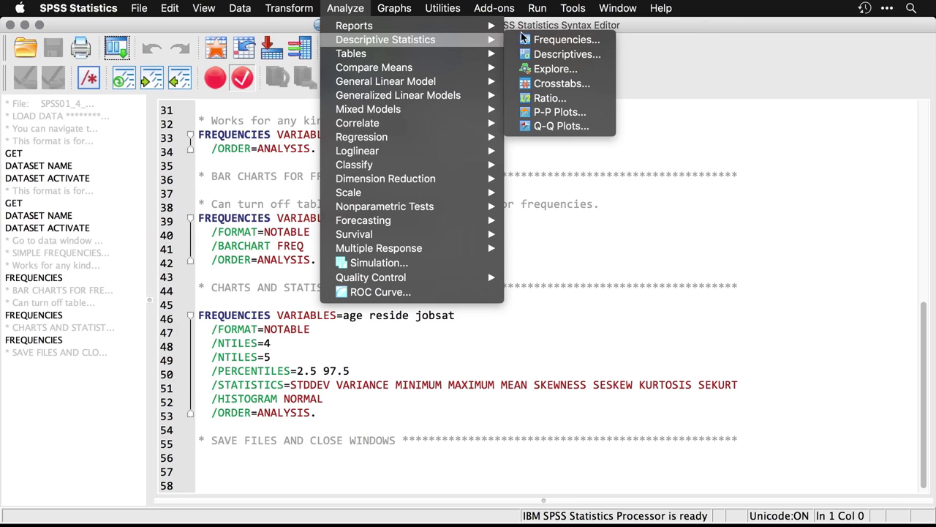
click(561, 41)
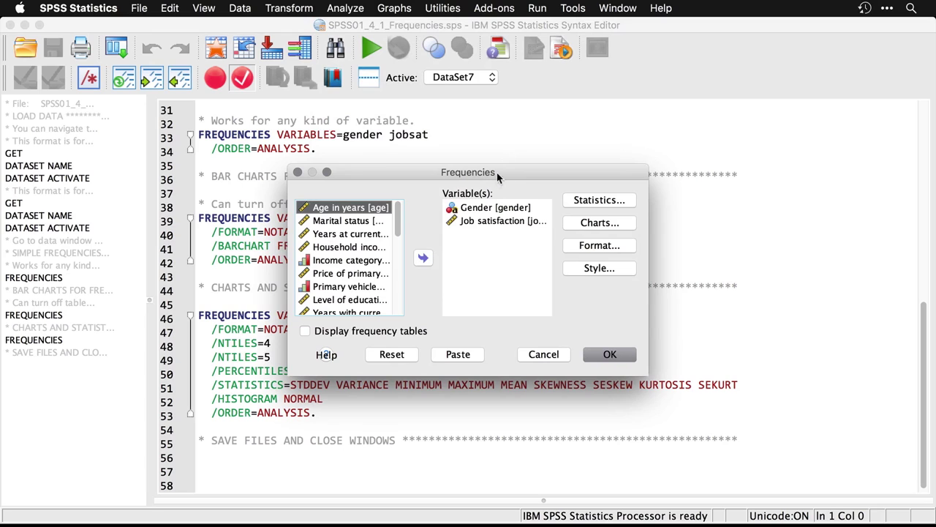
mouse_move(491, 175)
mouse_down()
mouse_move(759, 188)
mouse_move(501, 172)
mouse_up()
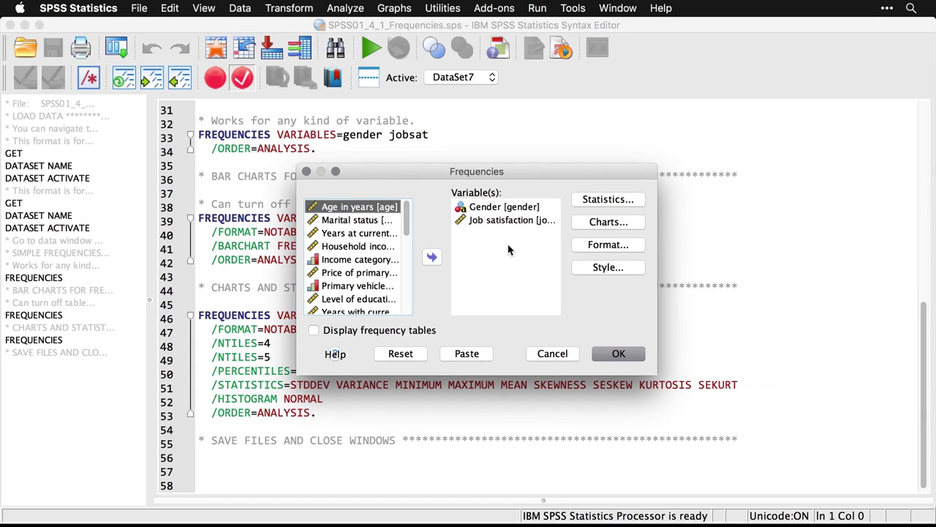
click(408, 356)
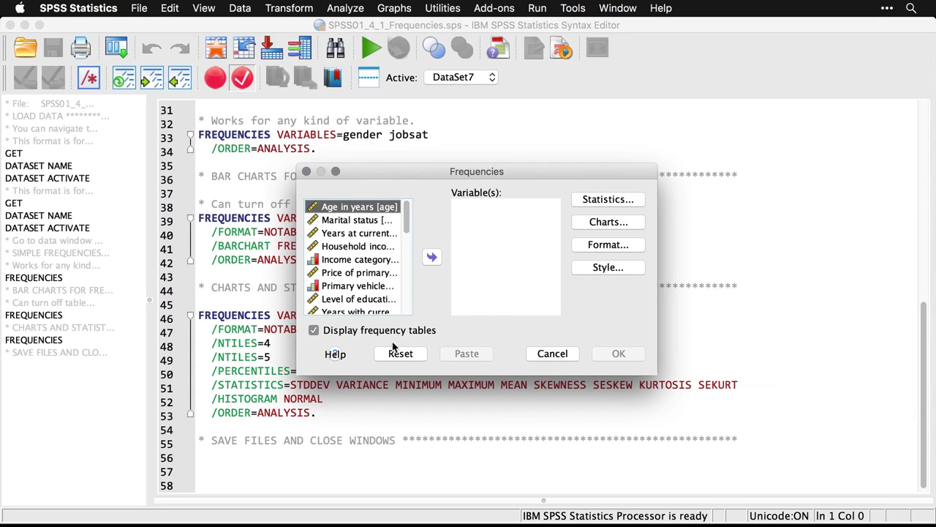
- Add Age in years, Years at current address and Job satisfaction to Variable(s)
double_click(370, 209)
drag(403, 171, 430, 166)
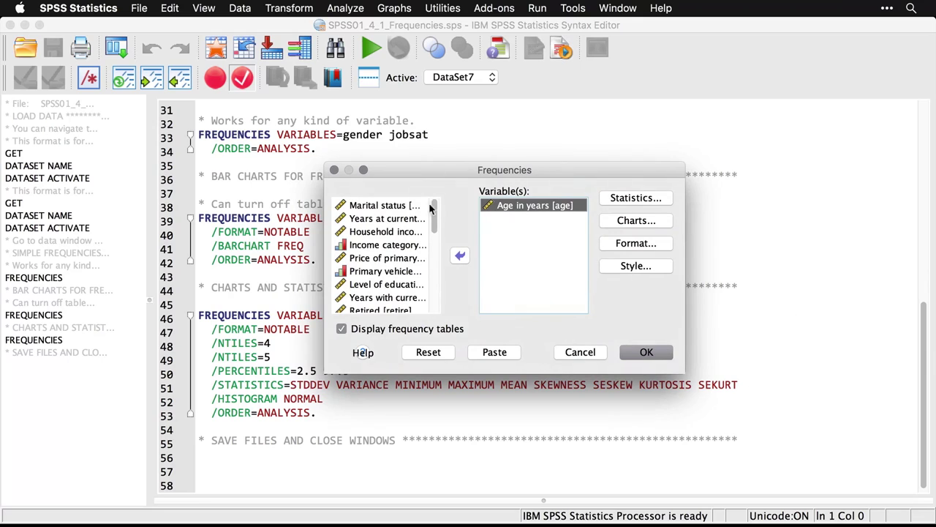
click(398, 218)
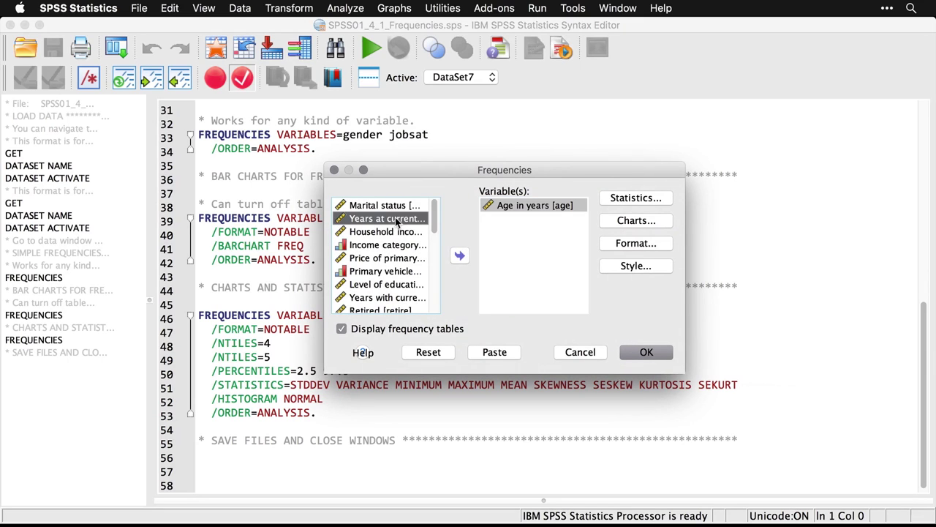
click(458, 256)
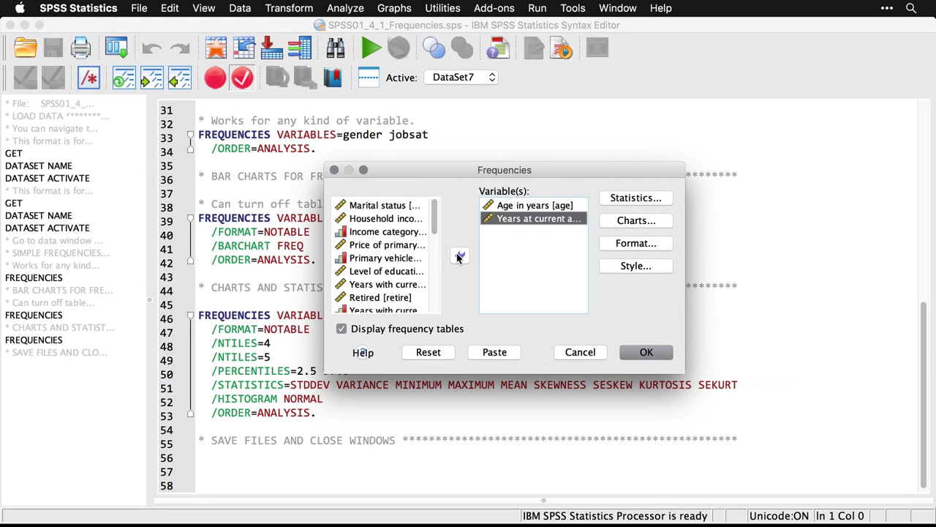
scroll(434, 237, down, 1)
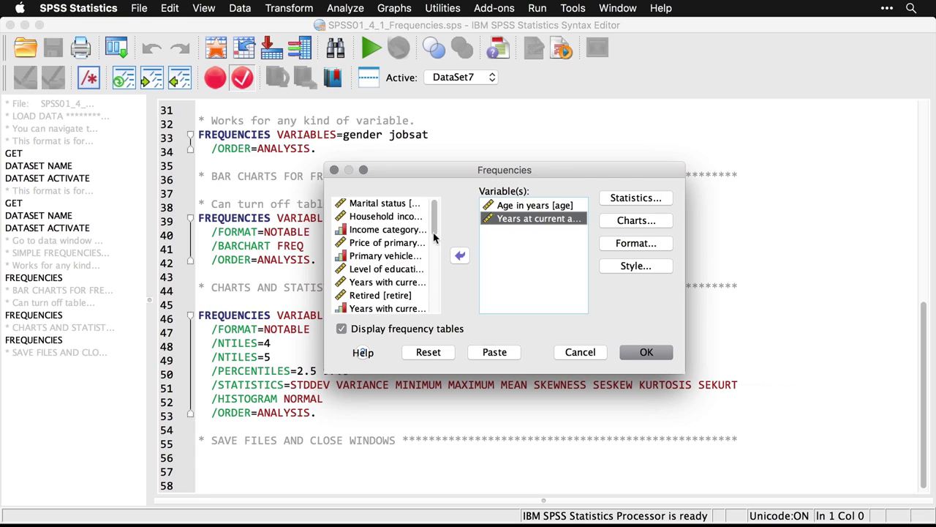
scroll(434, 236, down, 4)
click(410, 271)
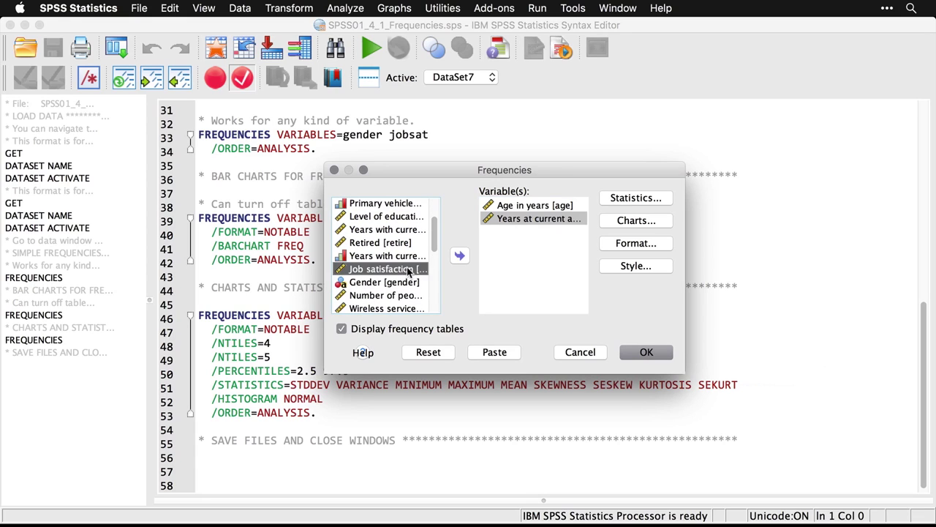
click(460, 256)
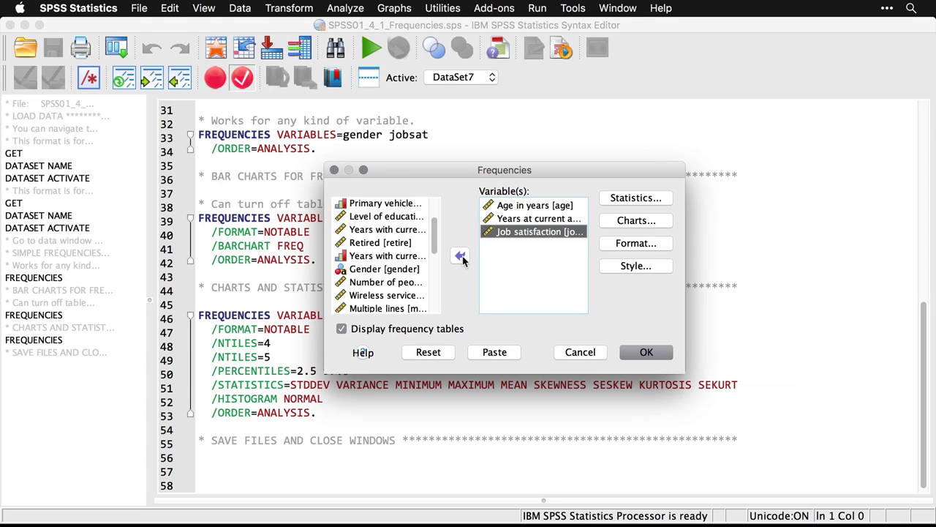
- Request Mean, Quartiles, Minimum, Maximum and cut points for 5 equal groups
click(637, 198)
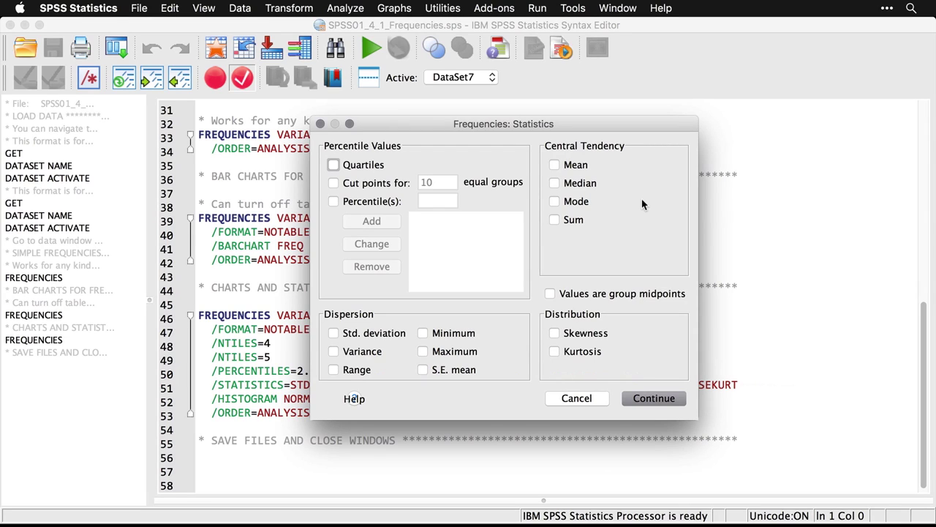
click(554, 165)
click(334, 165)
click(424, 334)
click(424, 351)
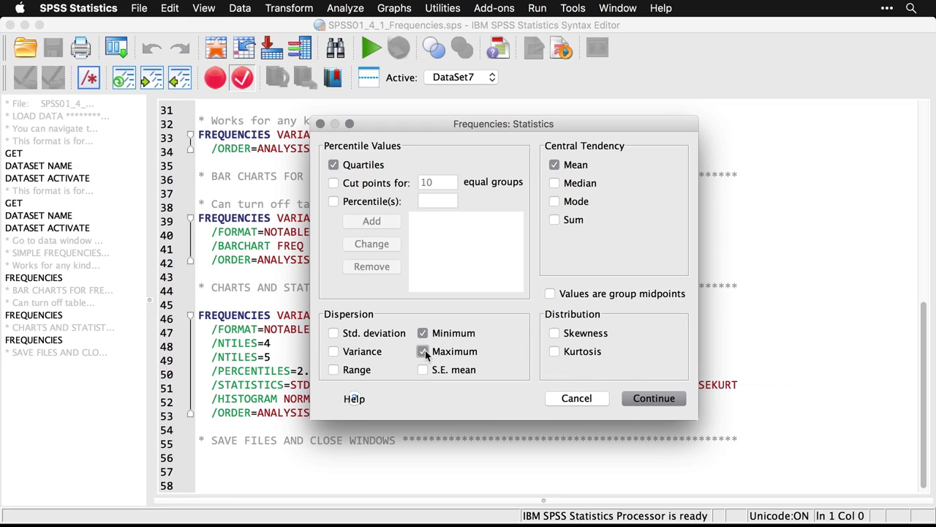
click(333, 184)
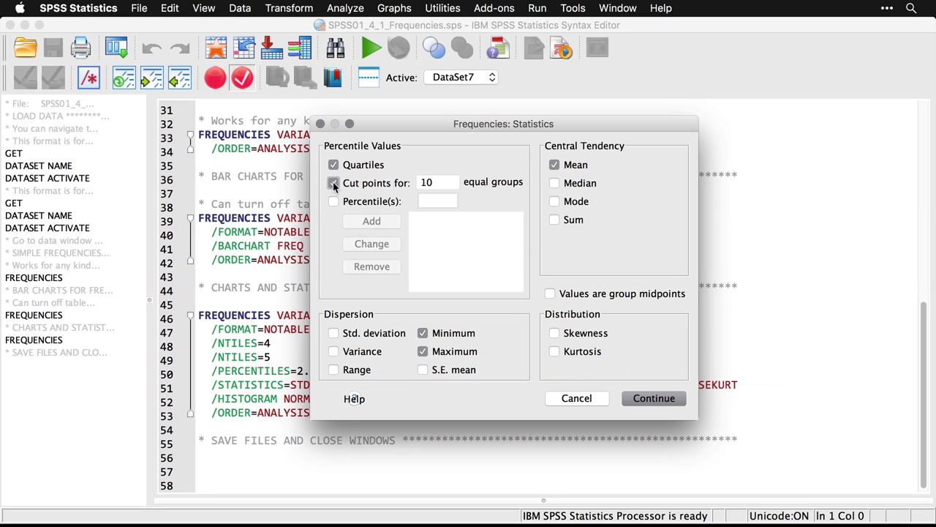
click(451, 184)
key(BackSpace)
key(BackSpace)
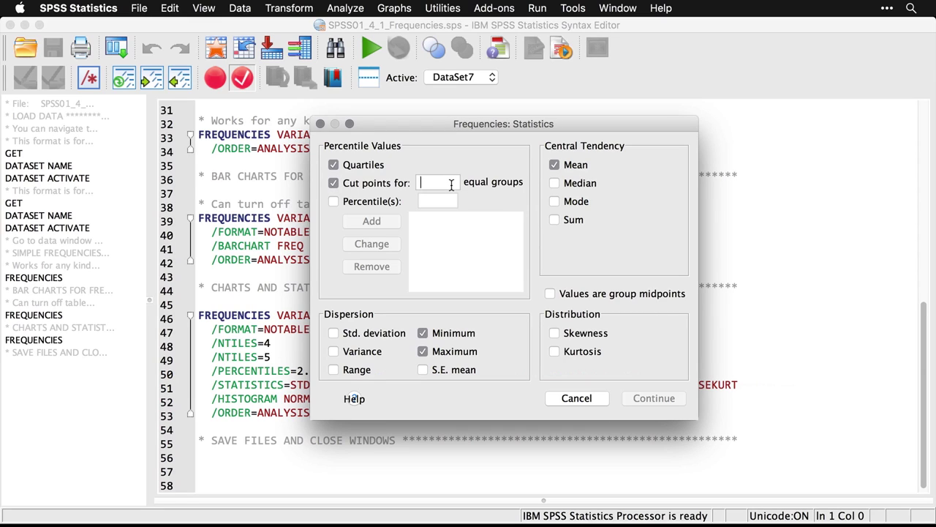
text(5)
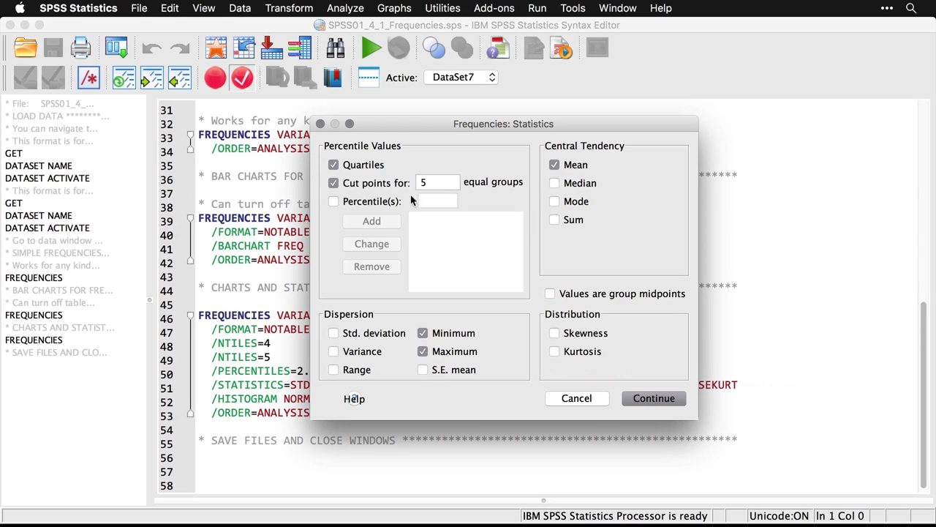
- Add custom percentiles 2.5 and 97.5
click(333, 202)
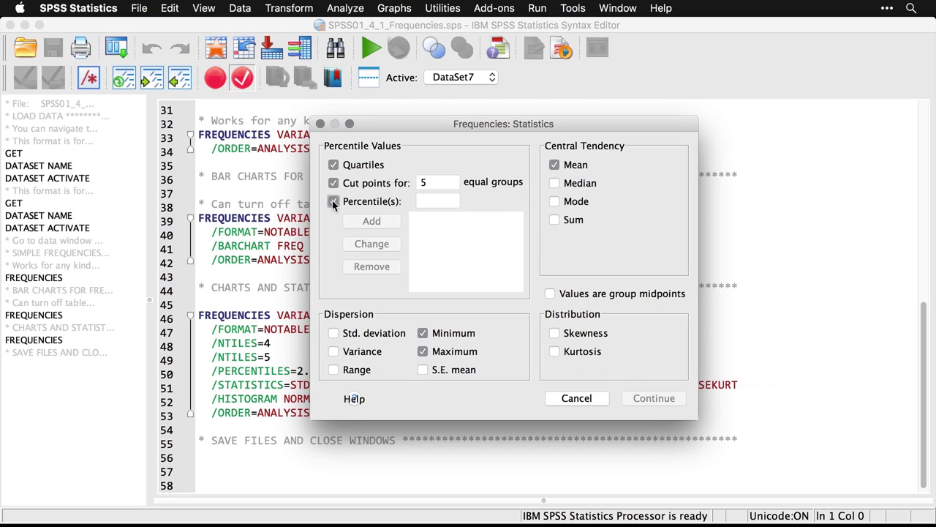
click(434, 198)
text(2.5)
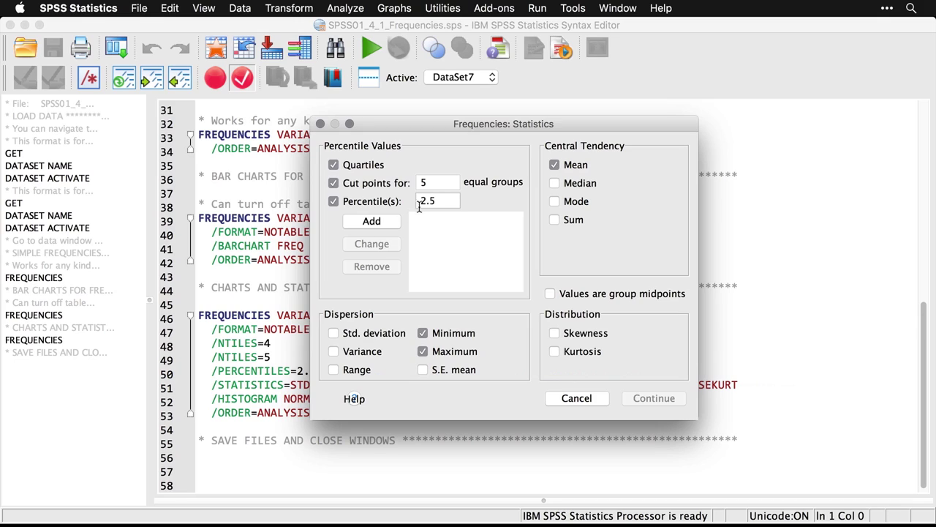
click(386, 222)
click(444, 203)
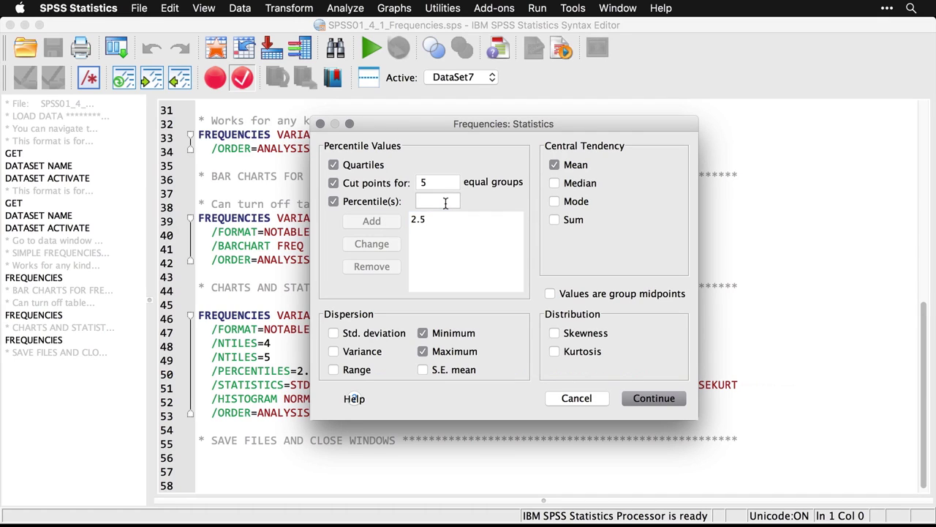
text(97.5)
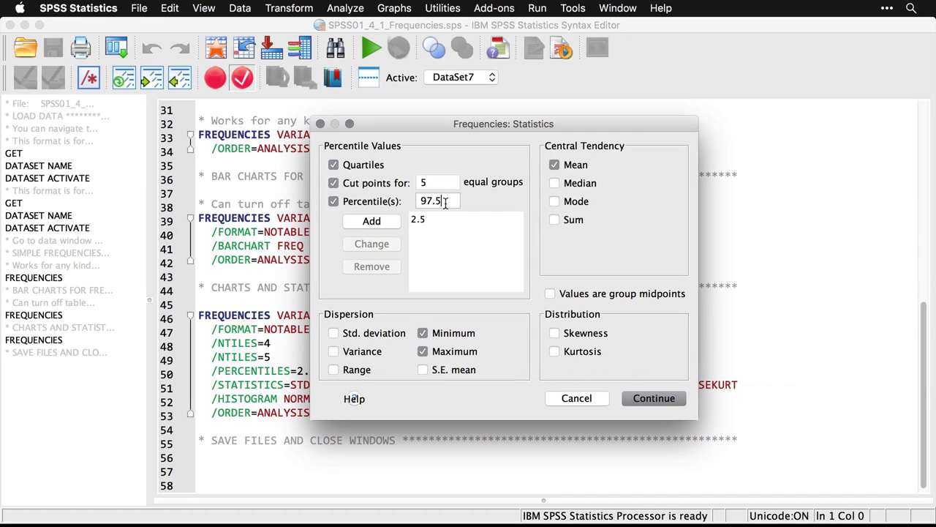
click(384, 222)
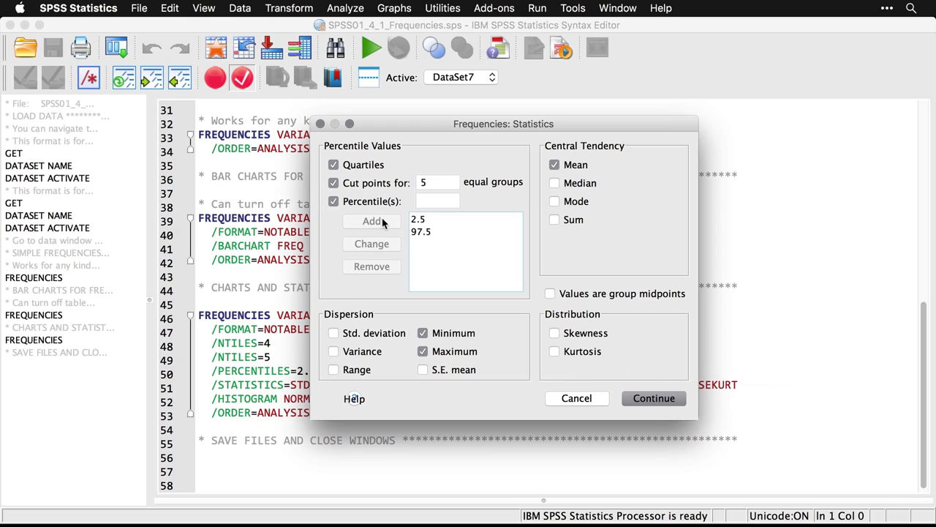
- Also request standard deviation, variance, skewness and kurtosis
click(335, 335)
click(335, 352)
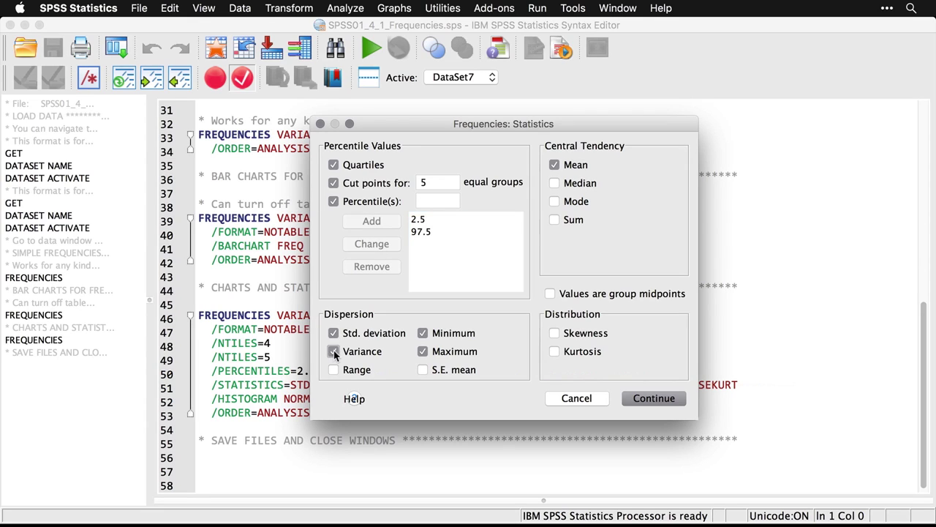
drag(442, 123, 476, 81)
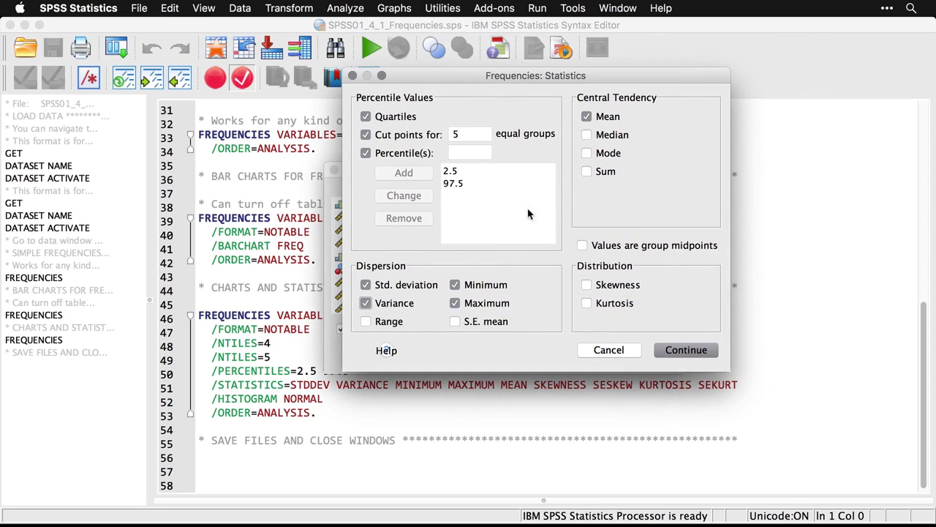
click(586, 286)
click(589, 306)
- Hide frequency tables, choose histograms with normal curves, and run the analysis
click(692, 352)
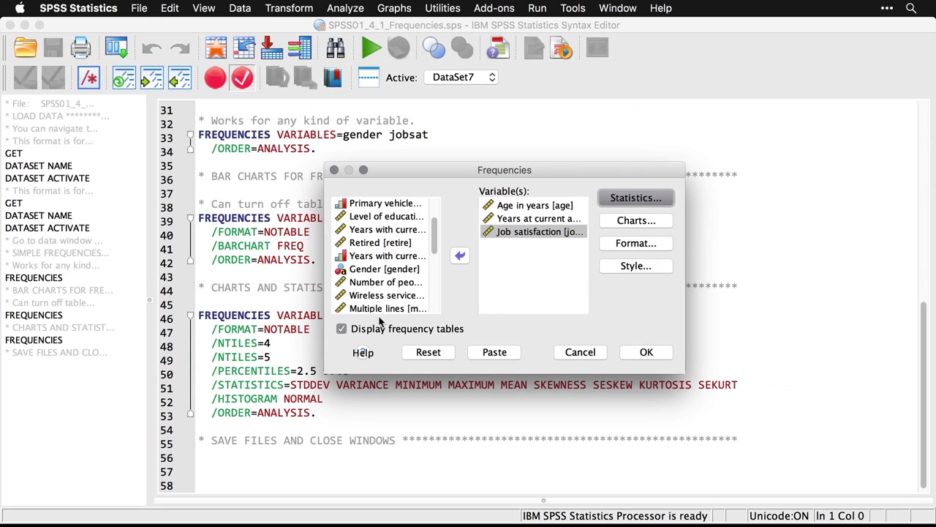
click(342, 329)
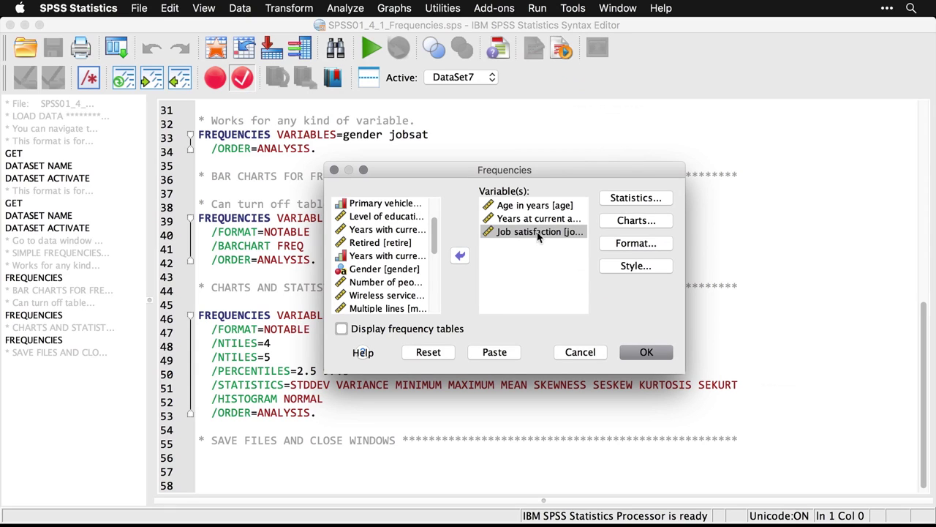
click(651, 221)
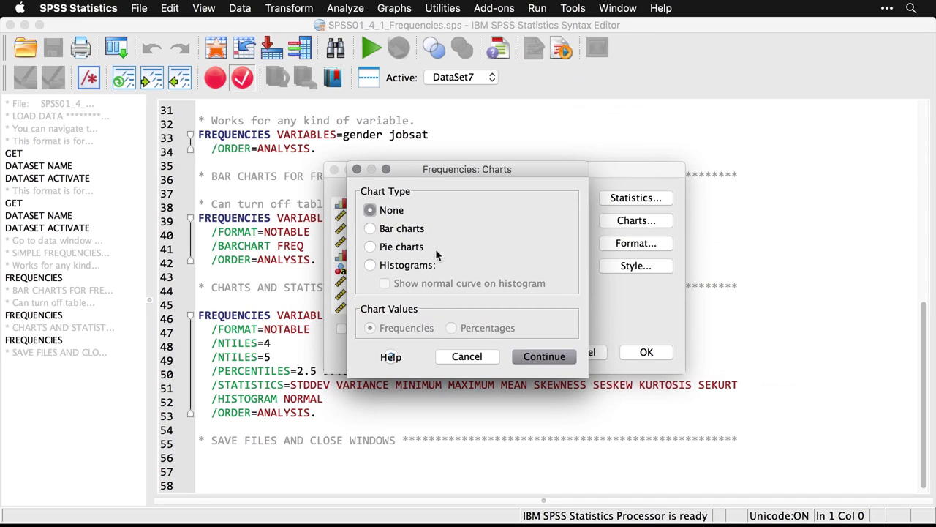
click(371, 265)
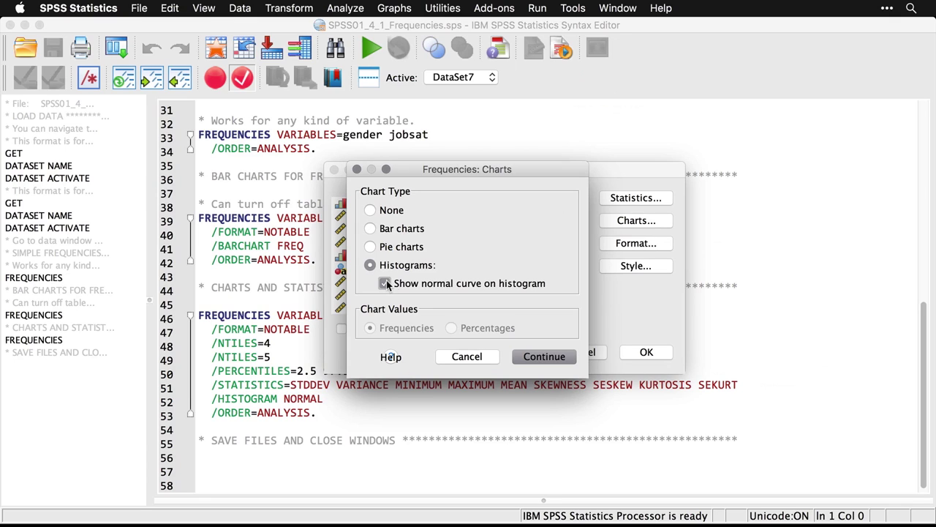
click(542, 358)
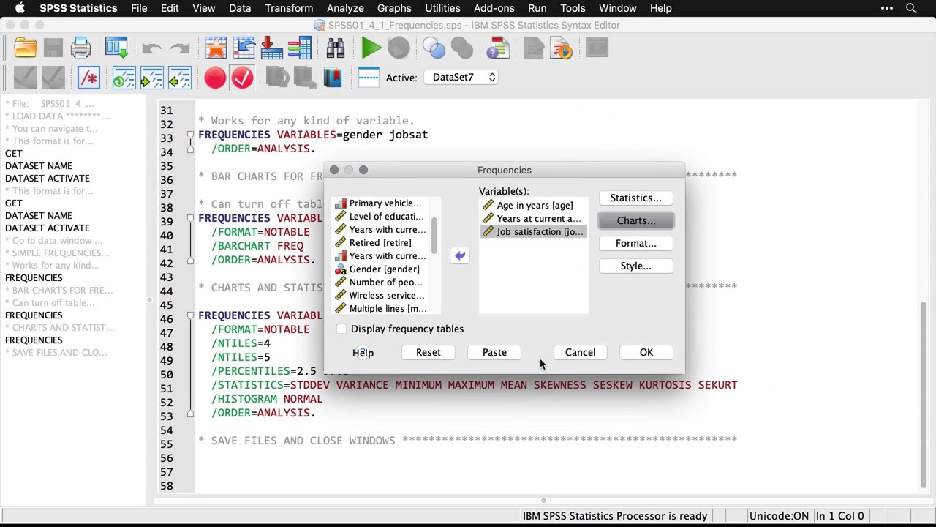
click(644, 358)
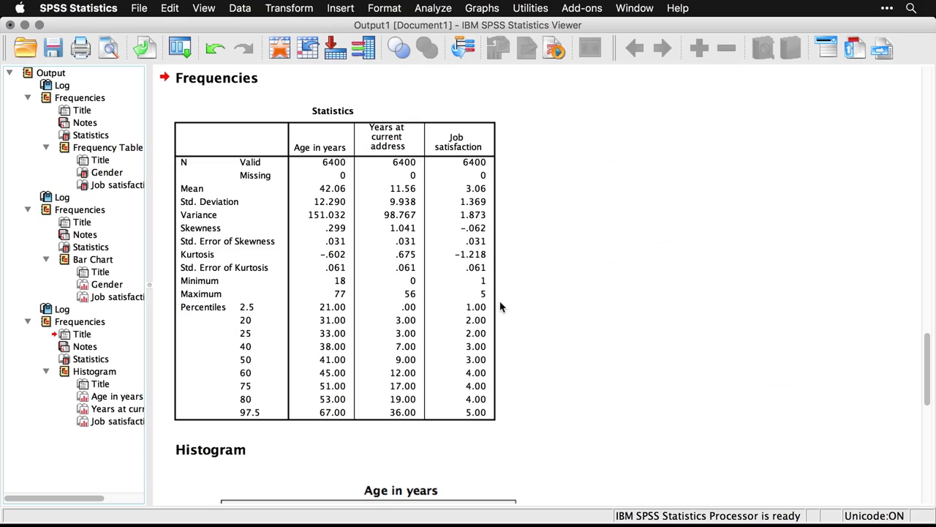
- Inspect the Statistics table: means 42.06, 11.56 and 3.06, percentiles 2.5 to 97.5
click(500, 308)
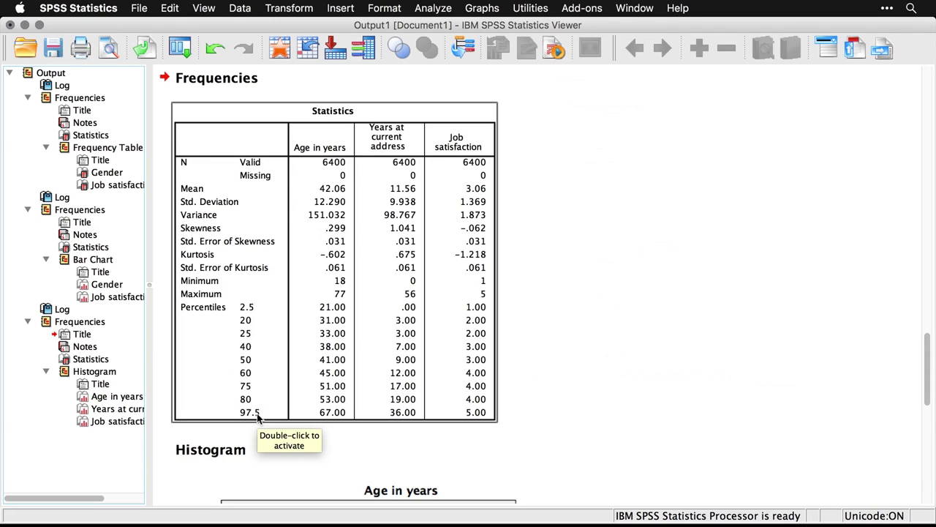
click(649, 433)
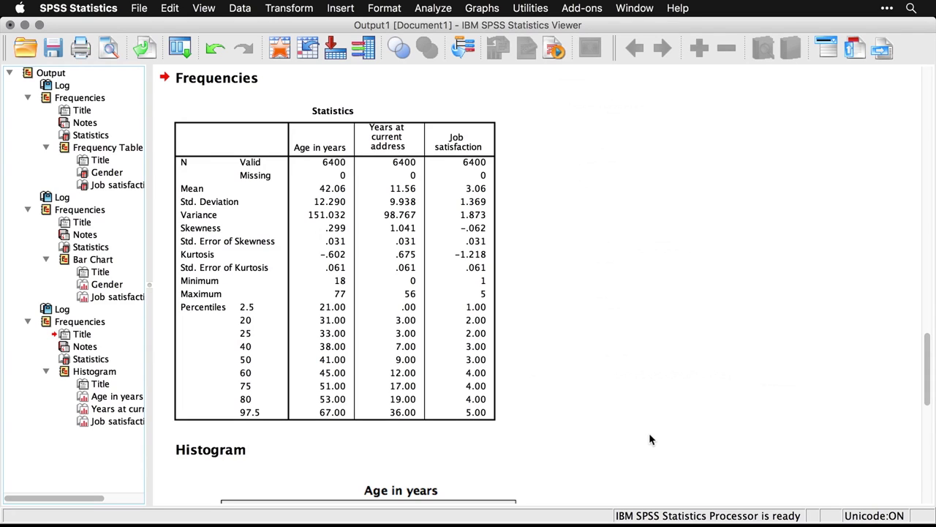
- Scroll the output to review the age, years-at-address and job satisfaction histograms (SDs 12.29, 9.938, 1.369)
scroll(651, 439, down, 8)
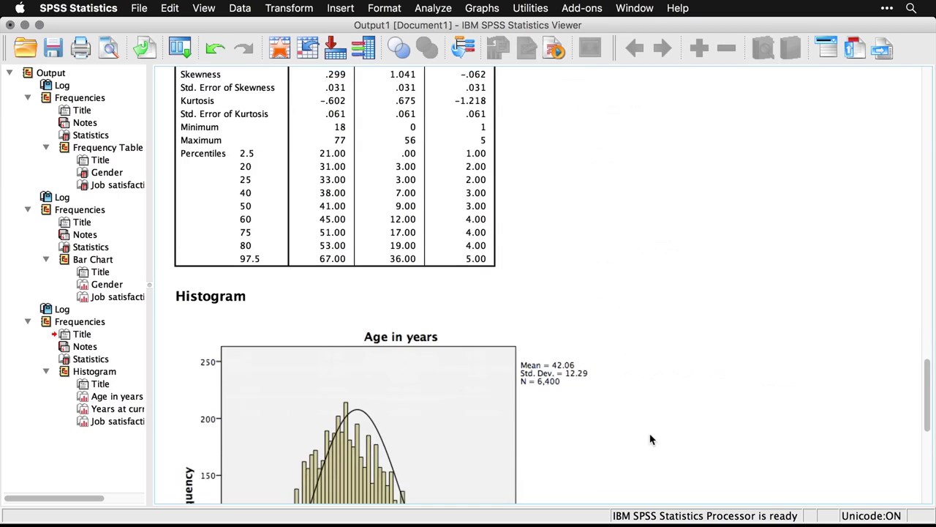
scroll(651, 438, down, 2)
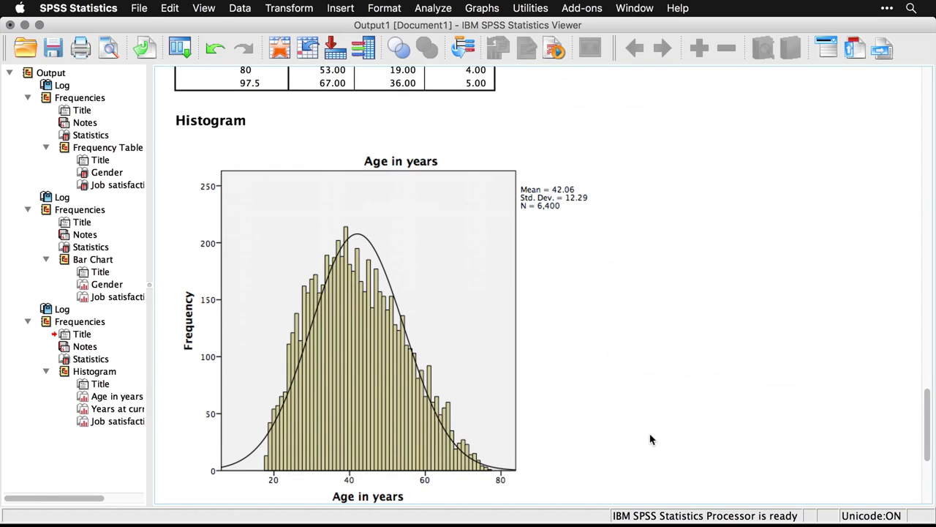
scroll(651, 439, down, 8)
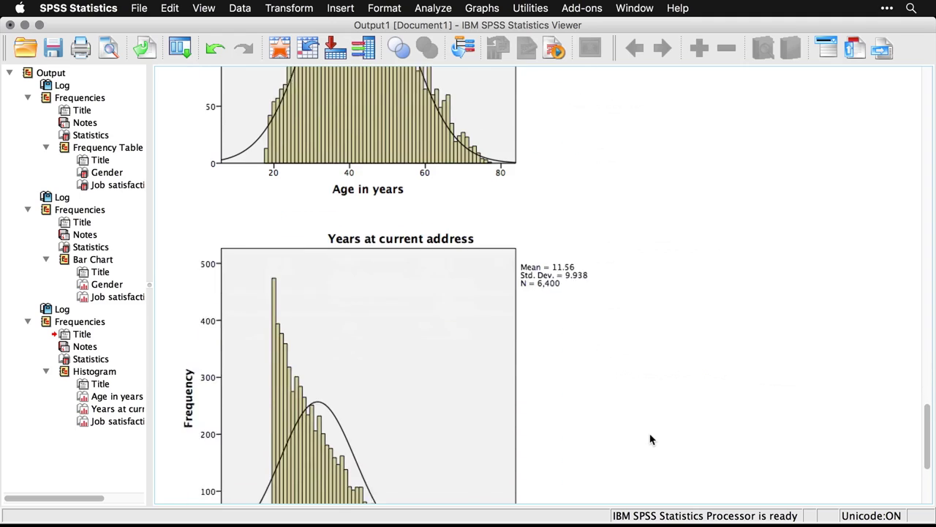
scroll(651, 439, down, 3)
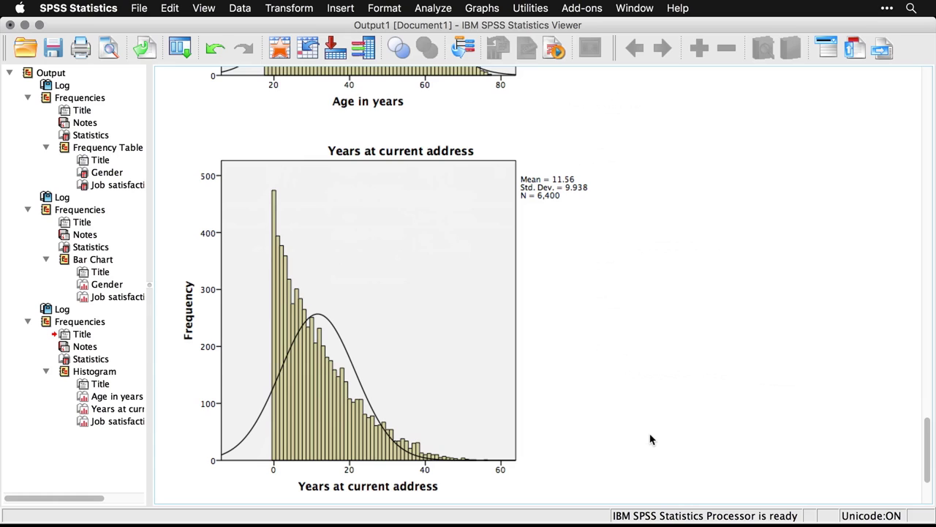
scroll(651, 439, down, 9)
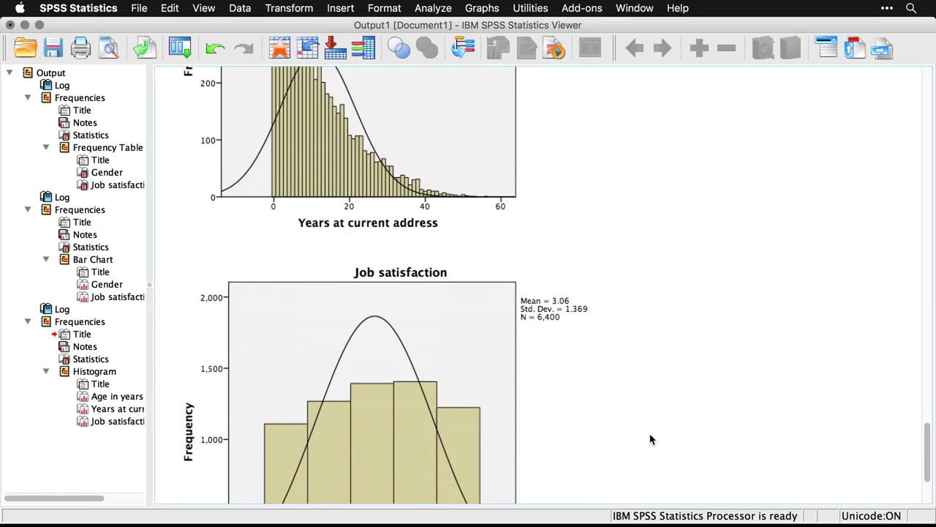